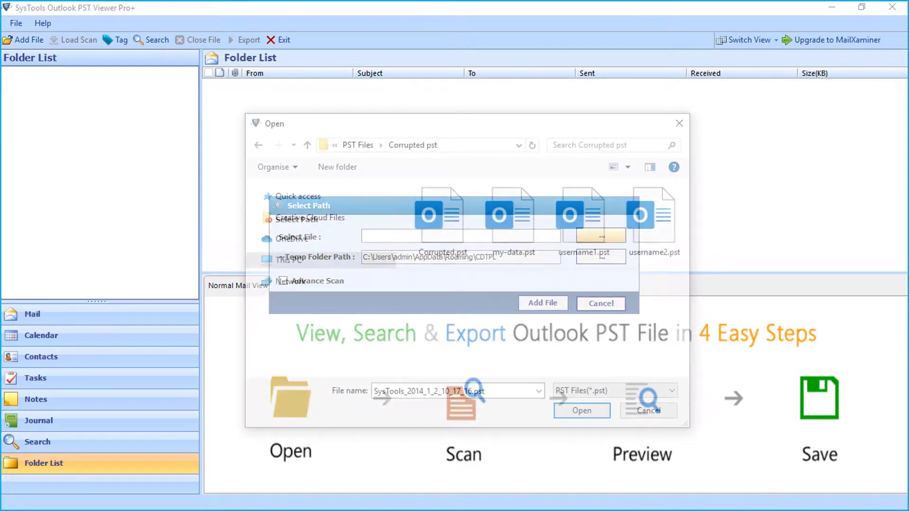
Add Corrupted.pst for scanning with Advance Scan enabled
click(442, 217)
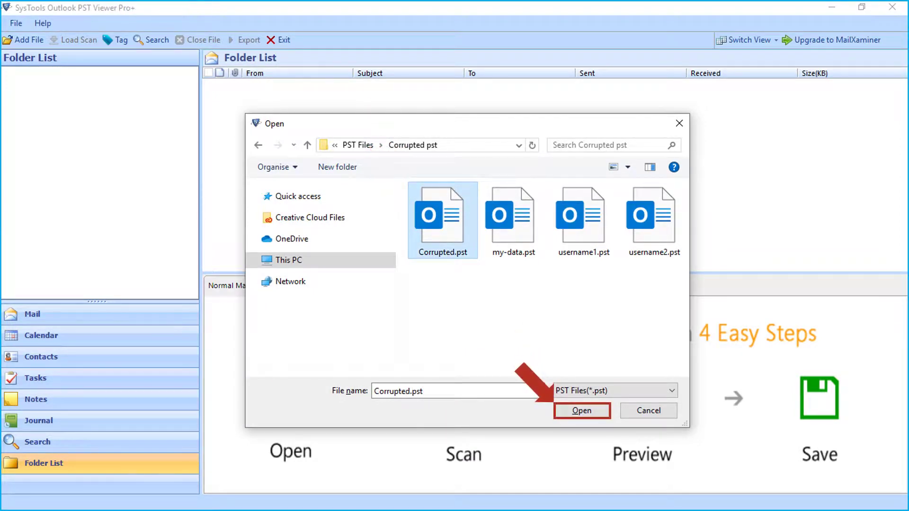
key(Return)
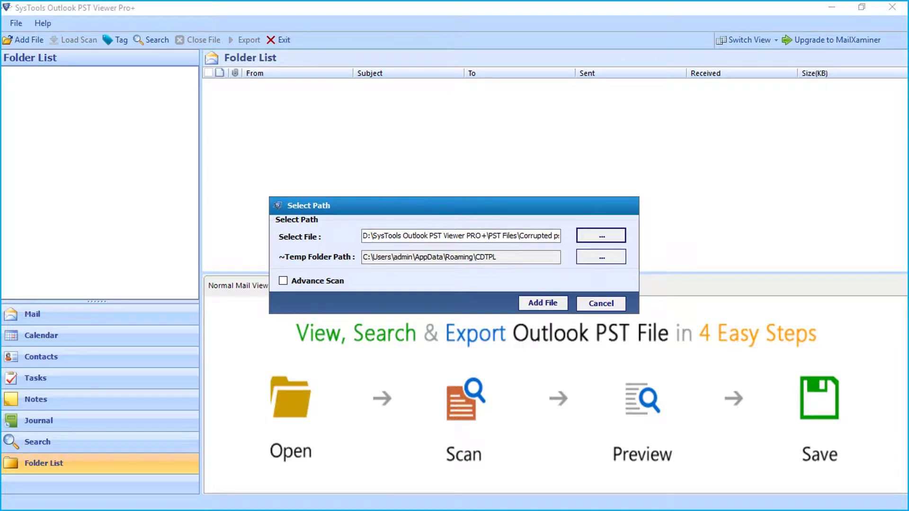
click(283, 280)
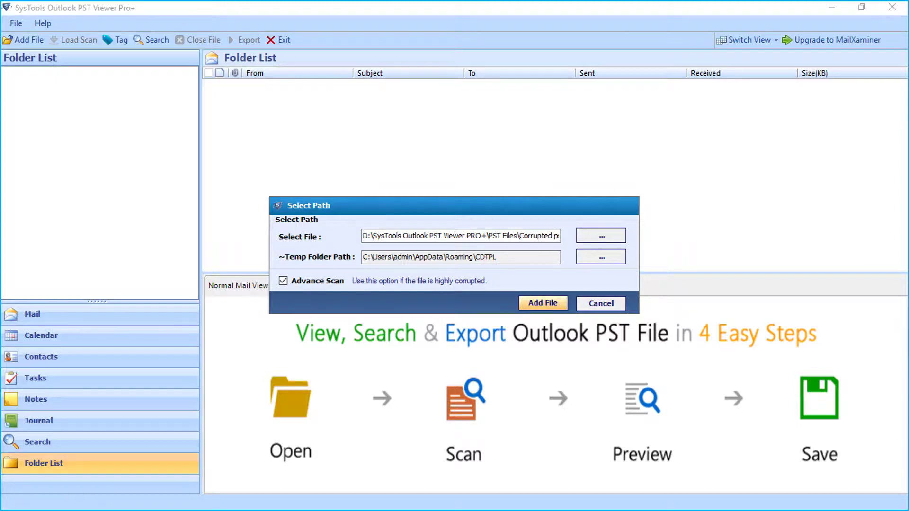
key(Return)
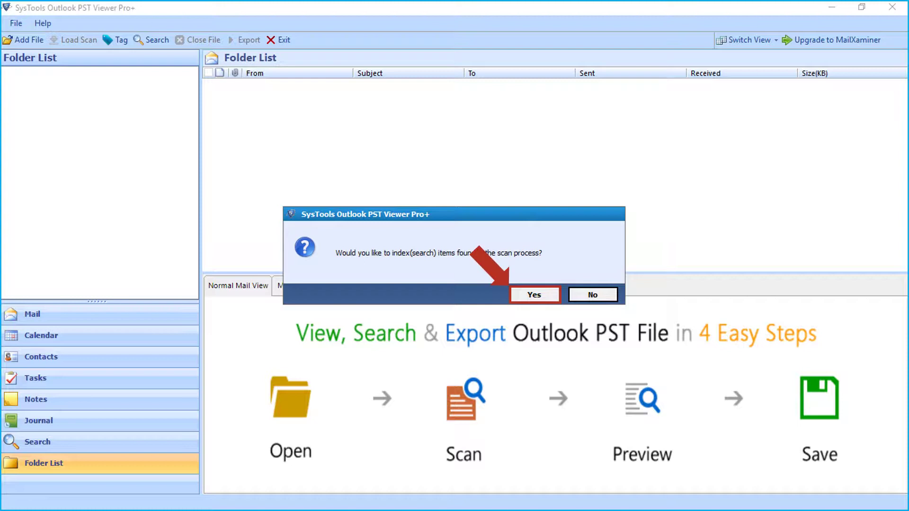
Accept indexing of found items and save the completed scan of Corrupted.pst
key(Return)
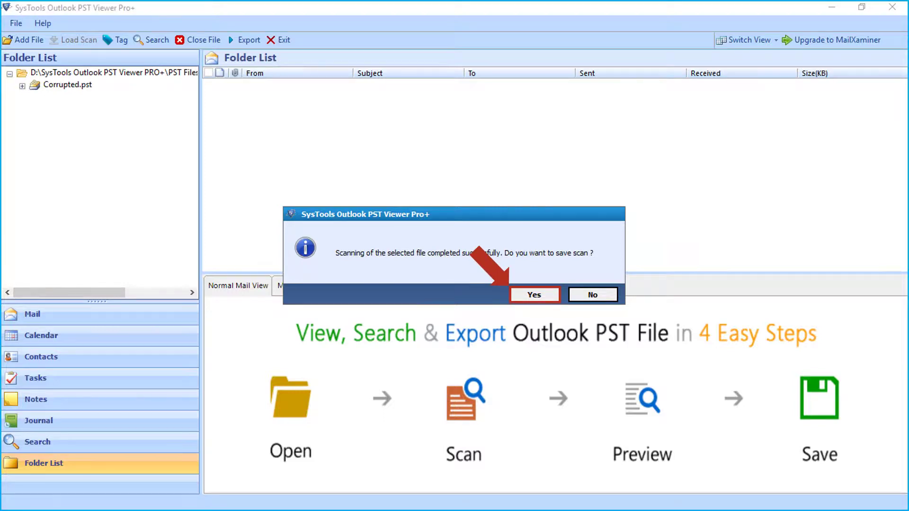
key(Return)
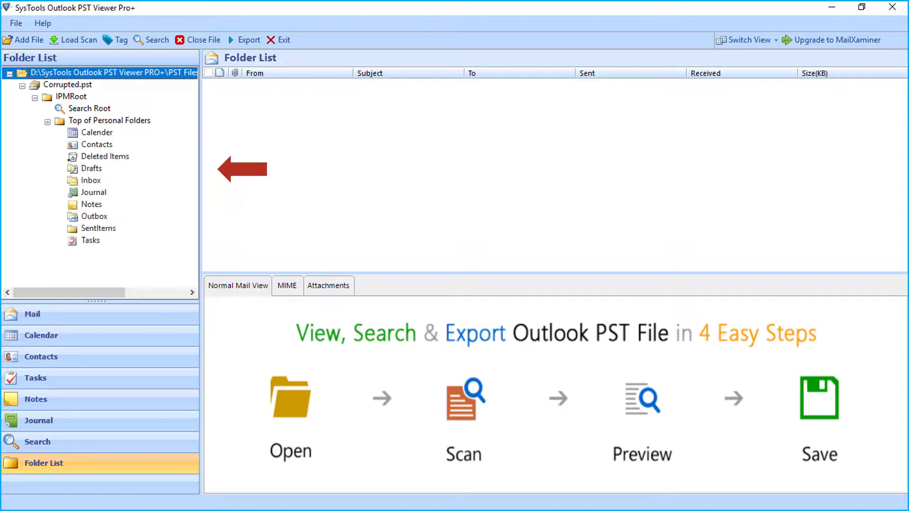
Show the recovered Inbox messages and check the first five mails for export
click(91, 180)
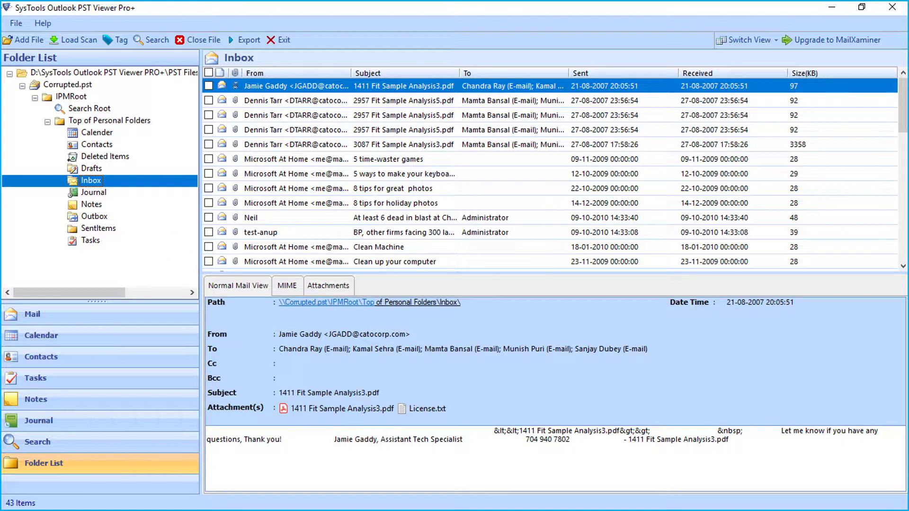
click(208, 85)
click(208, 101)
click(209, 116)
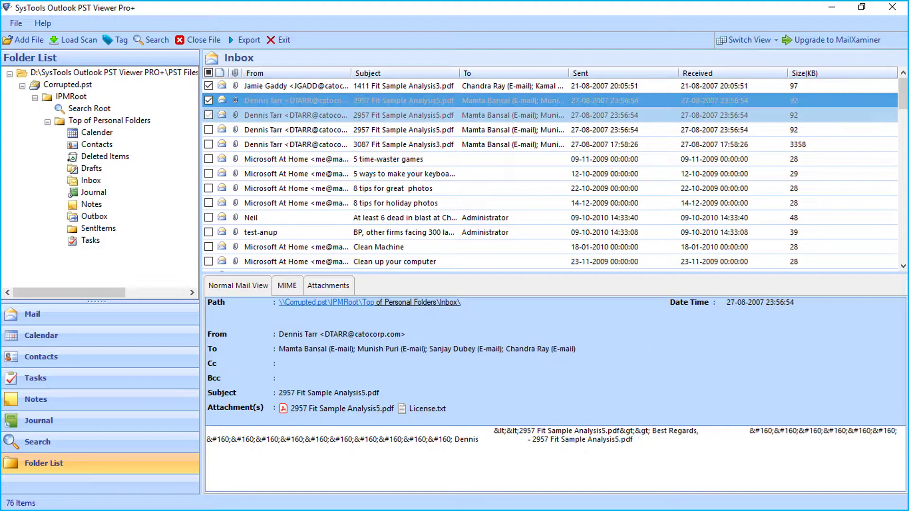
click(209, 130)
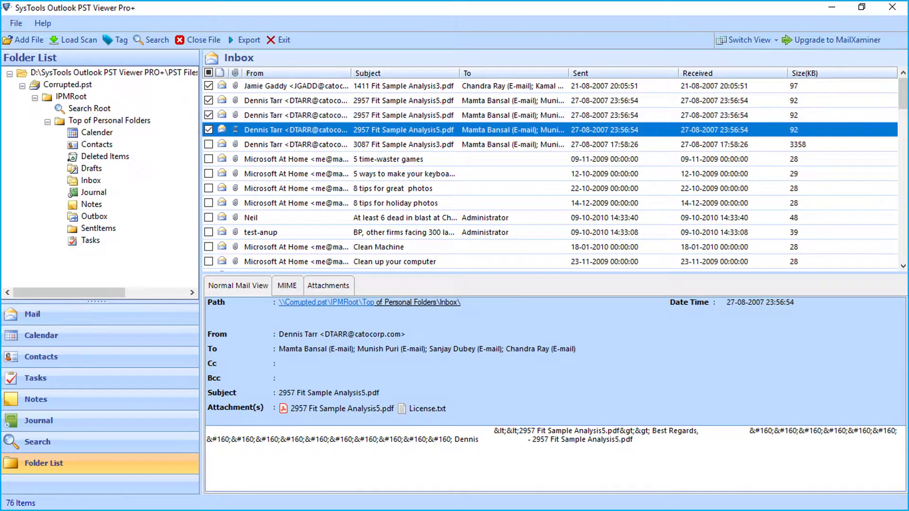
click(208, 145)
right_click(319, 141)
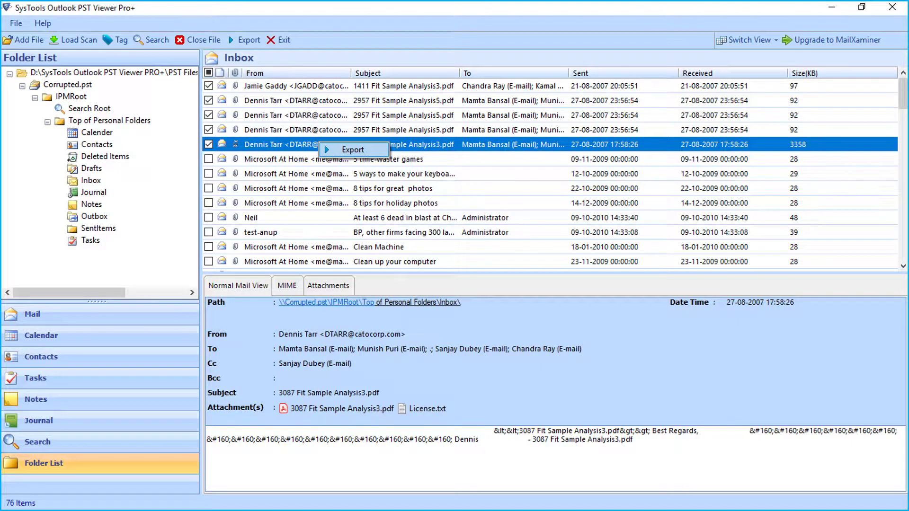
key(Return)
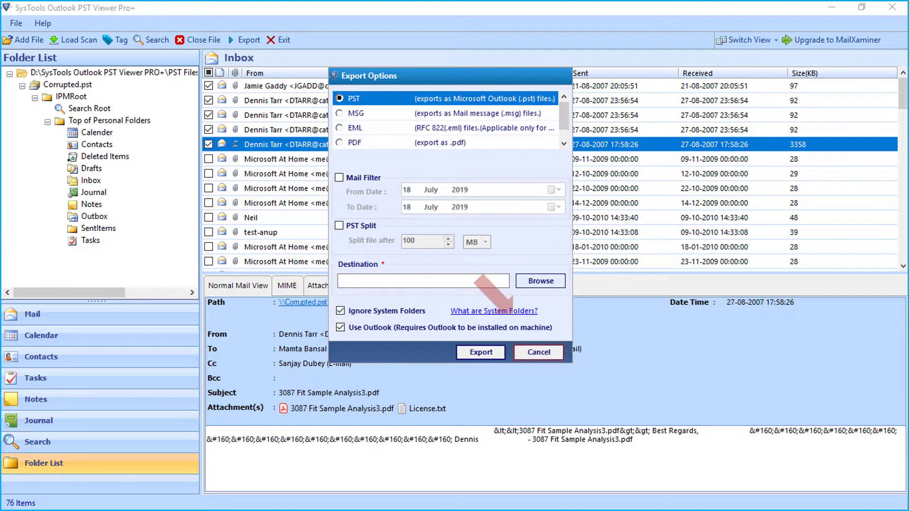
click(538, 353)
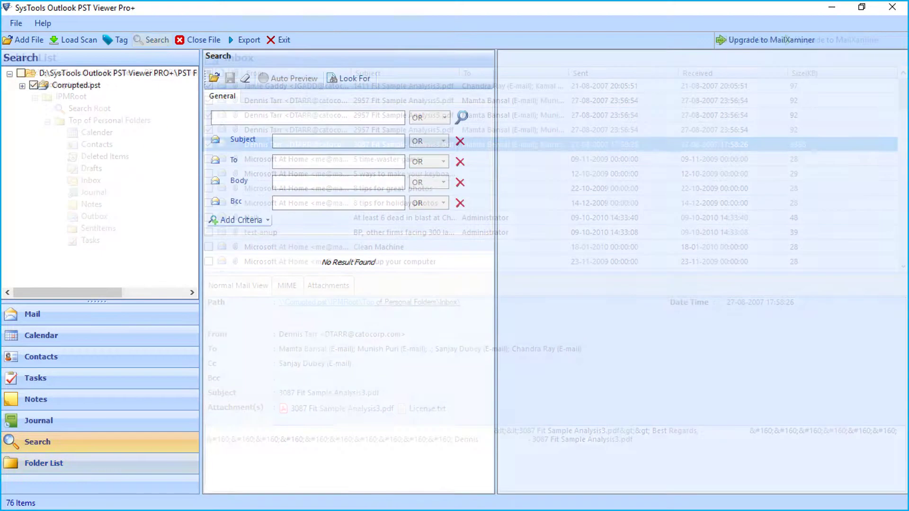
Search for 'Microsoft' with a person's name as each Subject, To, Body and Bcc criterion
text(Microsoft)
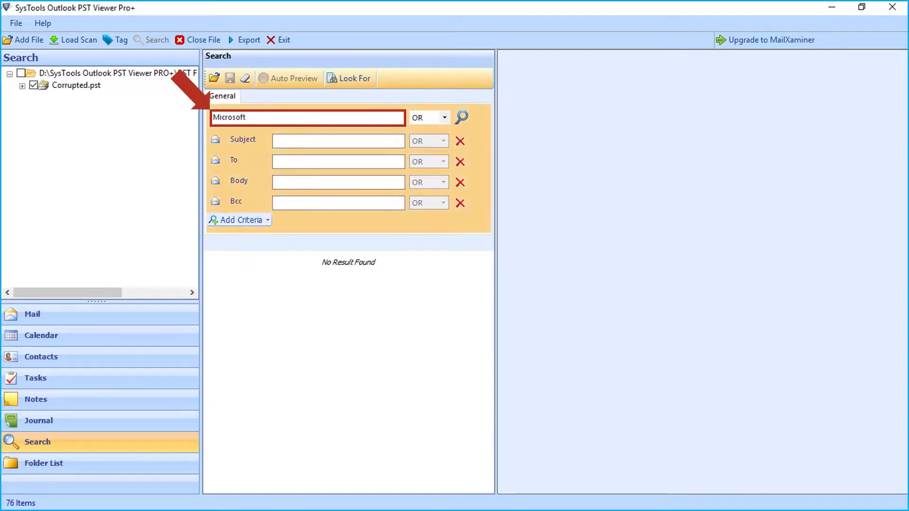
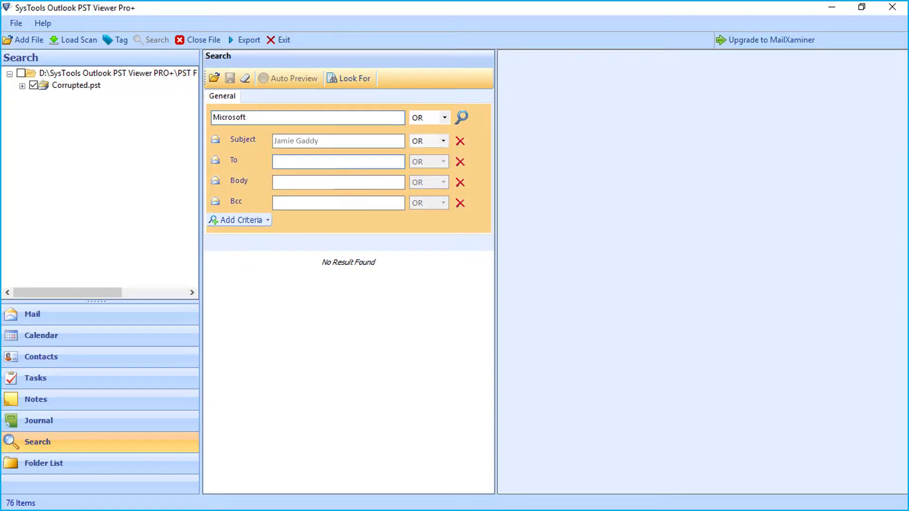
key(Tab)
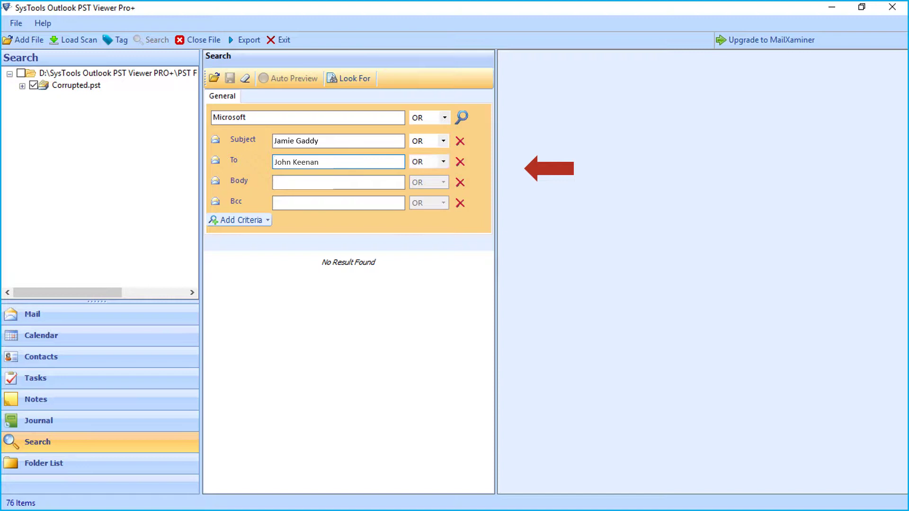
key(Tab)
key(Tab)
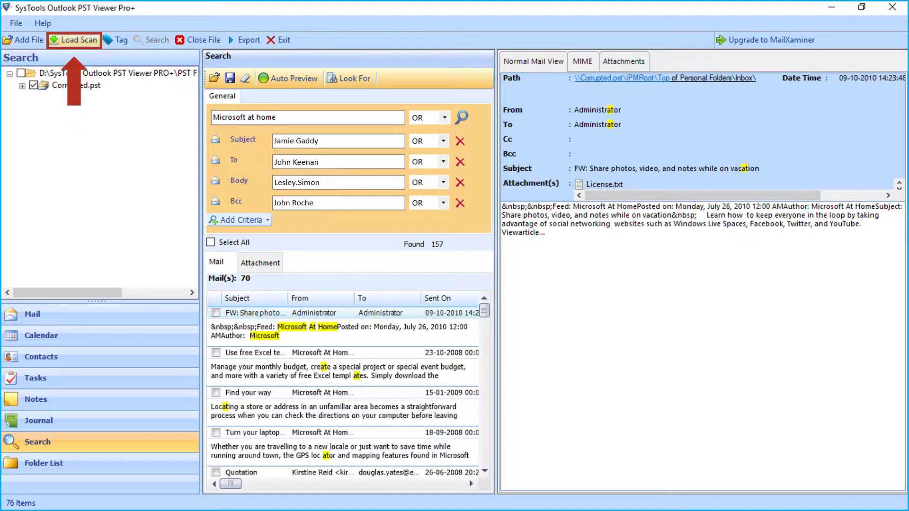
Reload the saved scan and choose PDF as the format in Export Options
click(73, 40)
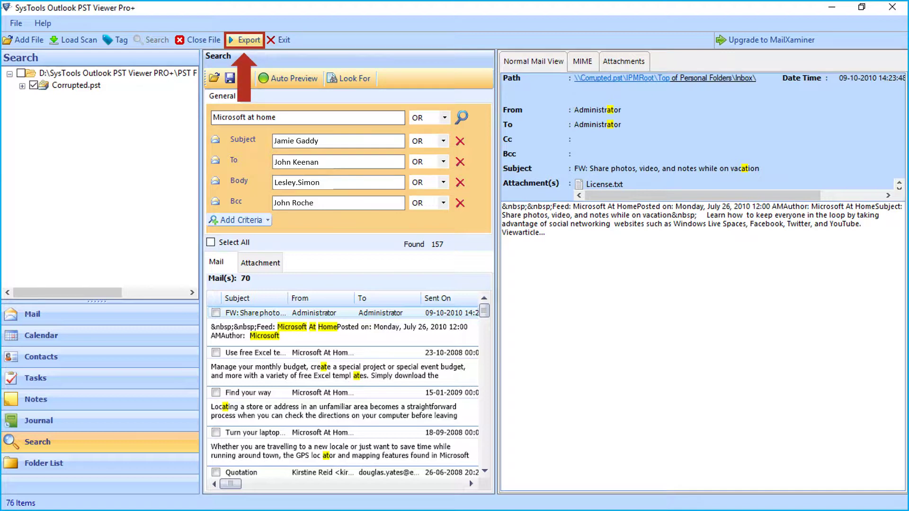
click(244, 40)
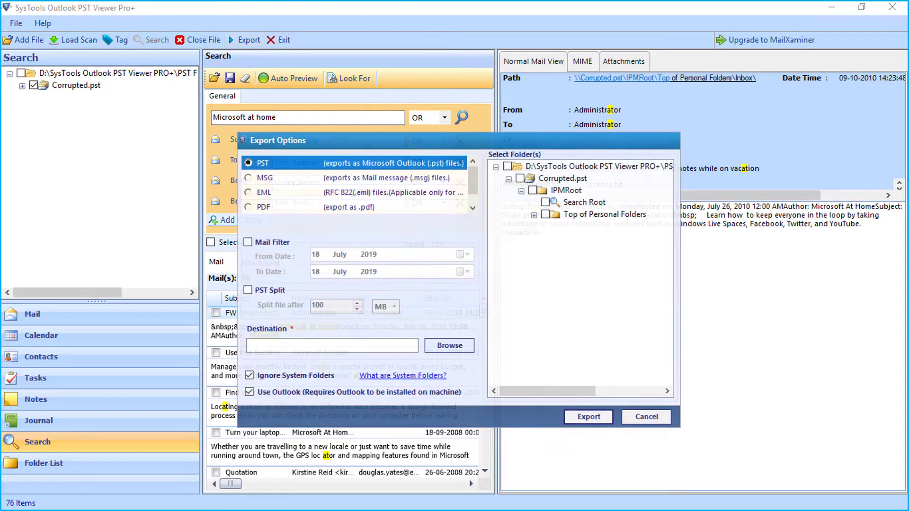
click(248, 178)
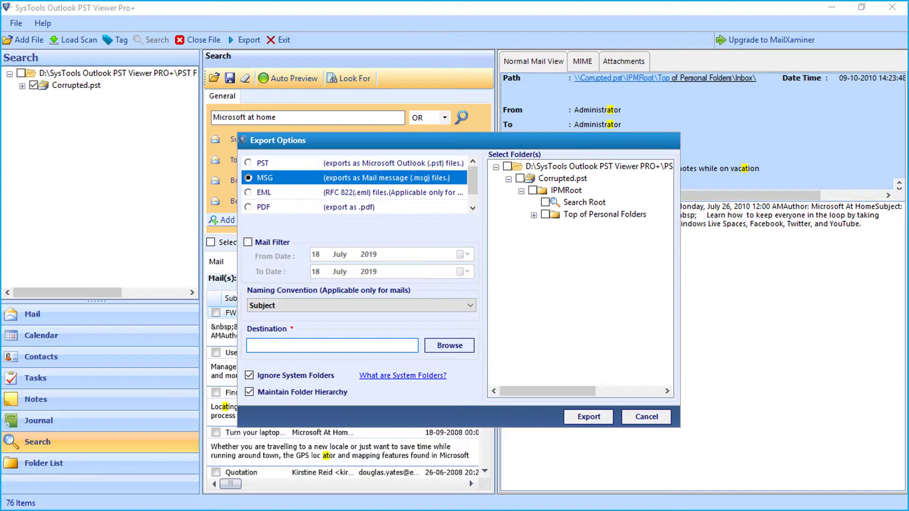
click(264, 192)
click(264, 206)
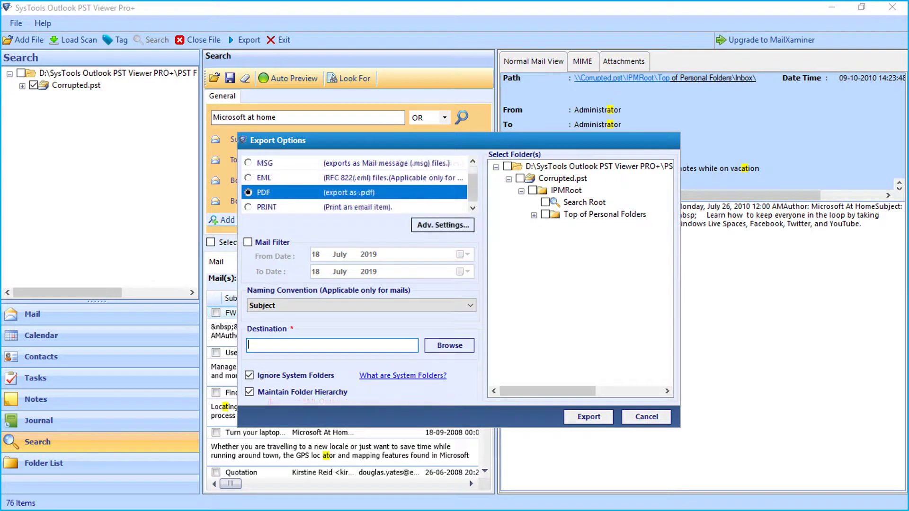
key(Down)
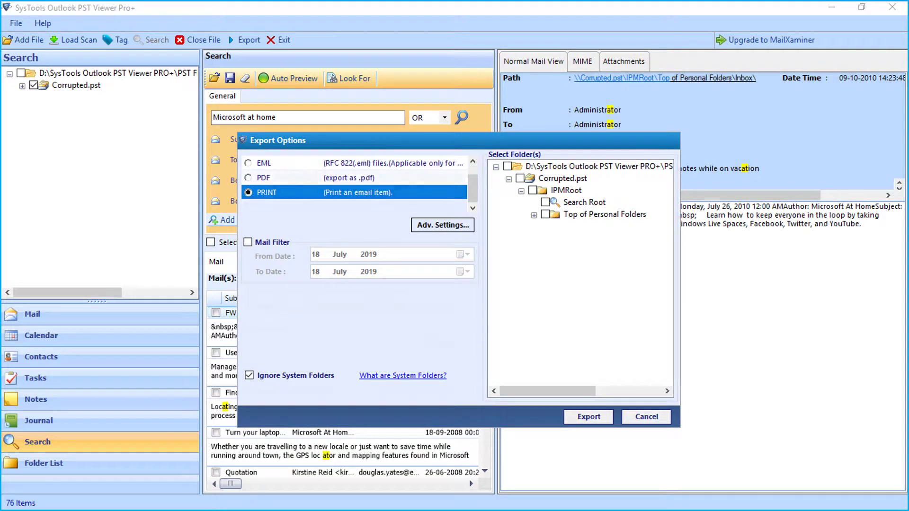
key(Up)
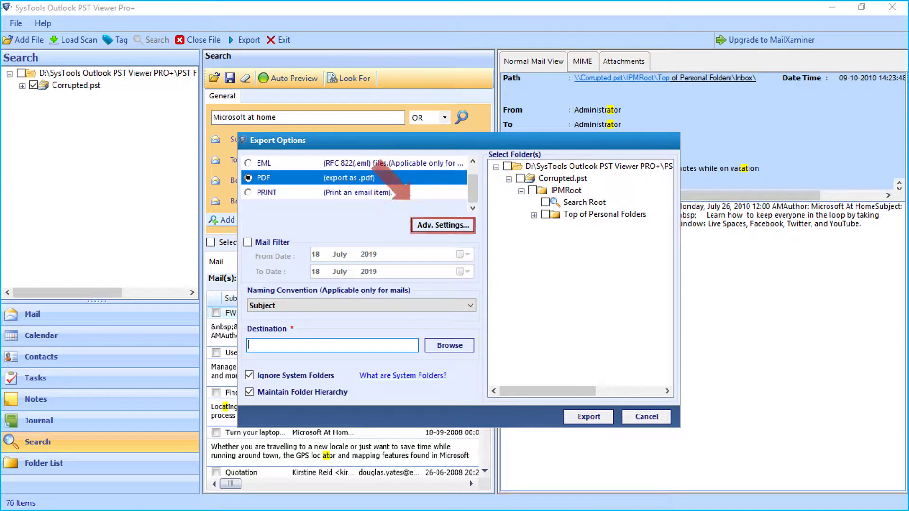
Save PDF advanced settings as Portrait, A4 page size, with internet message header
click(442, 225)
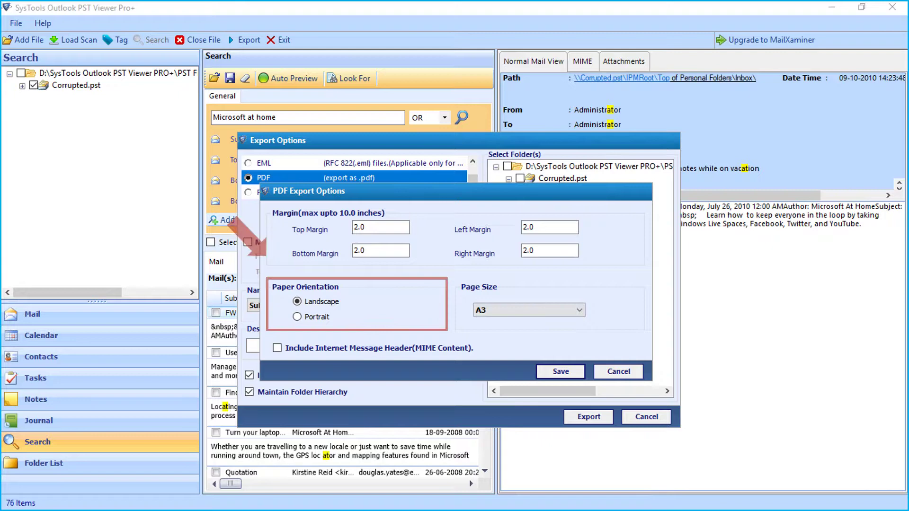
click(297, 317)
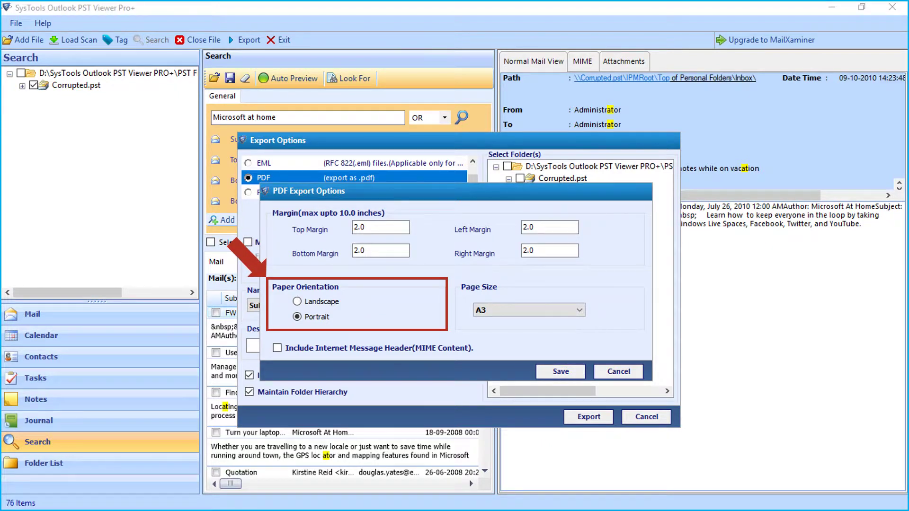
click(579, 310)
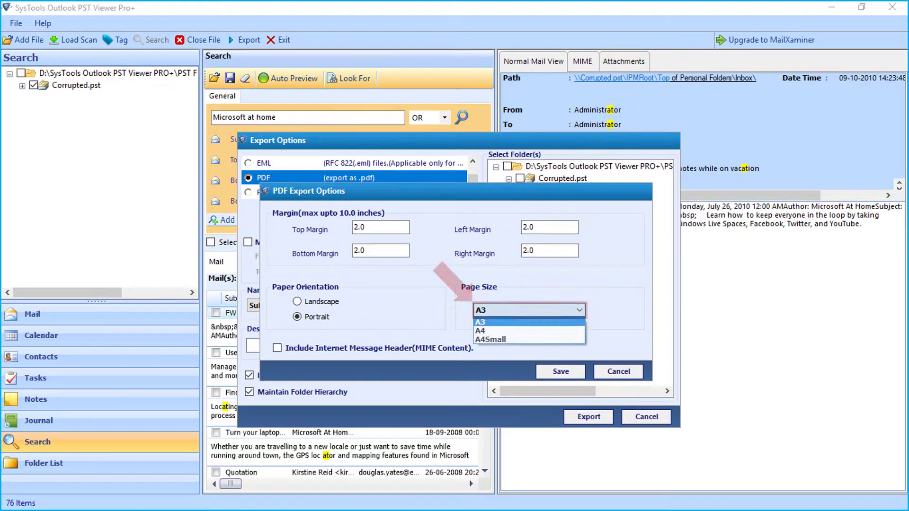
click(481, 330)
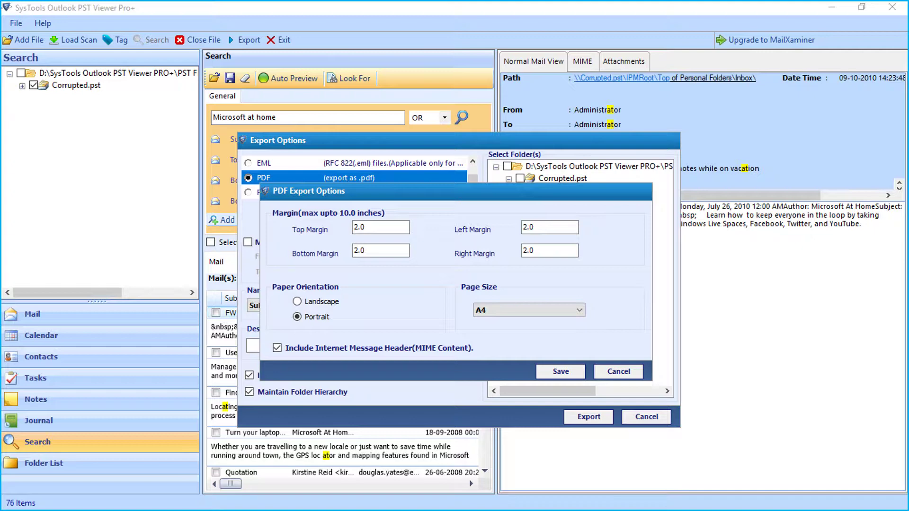
key(Return)
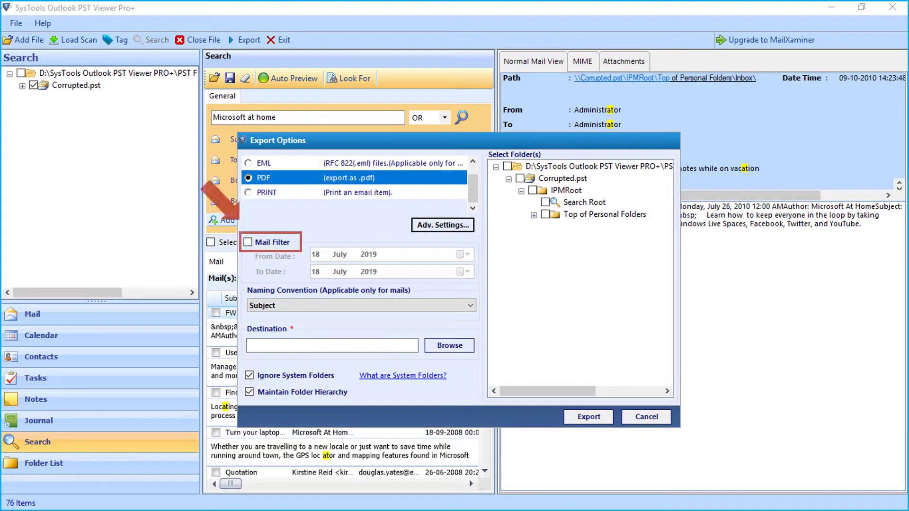
Filter mails from 20 July 2015, use Subject+Date(DD-MM-YYYY) naming, and browse for a destination
click(247, 241)
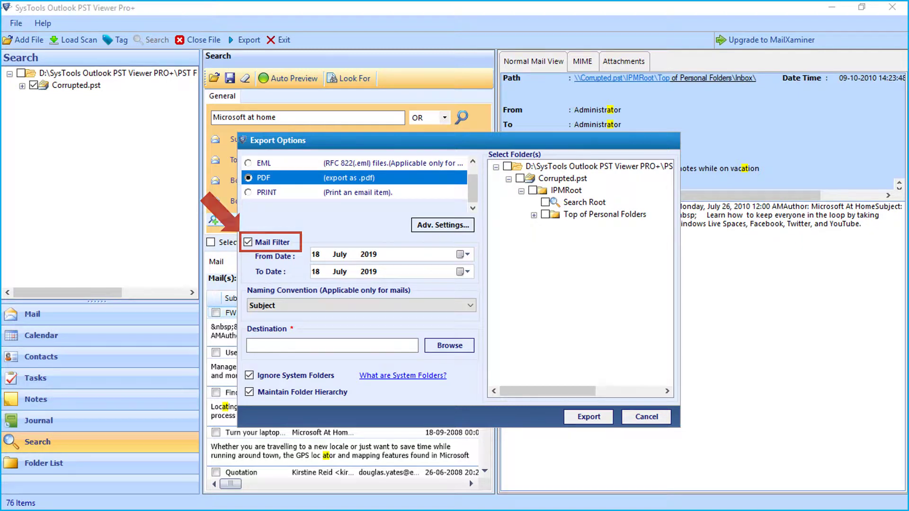
click(466, 254)
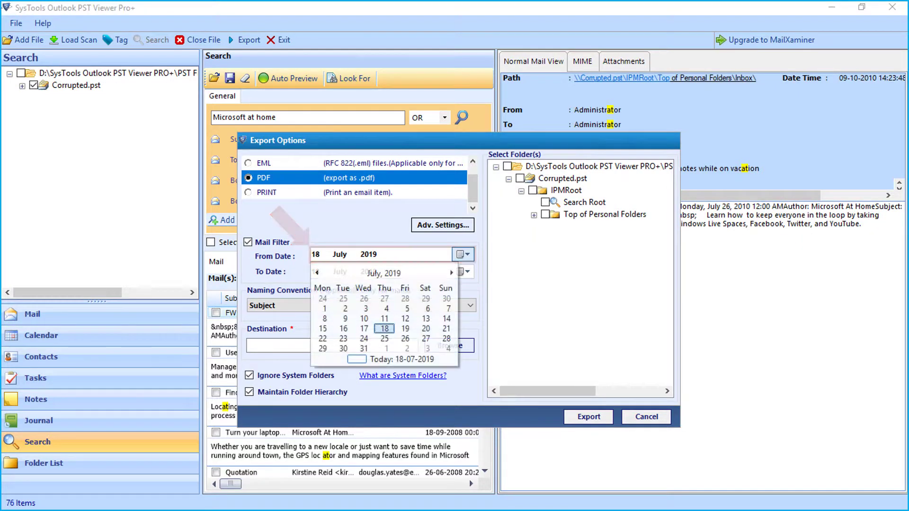
click(323, 328)
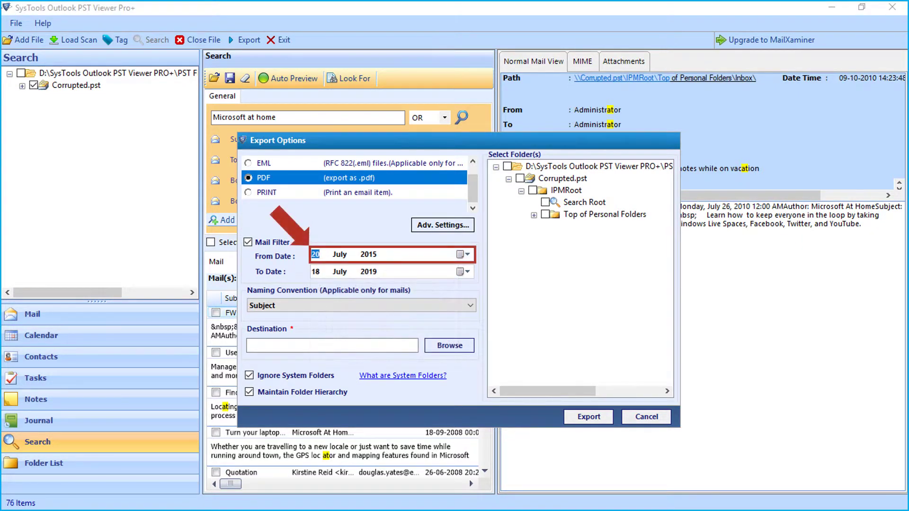
click(470, 305)
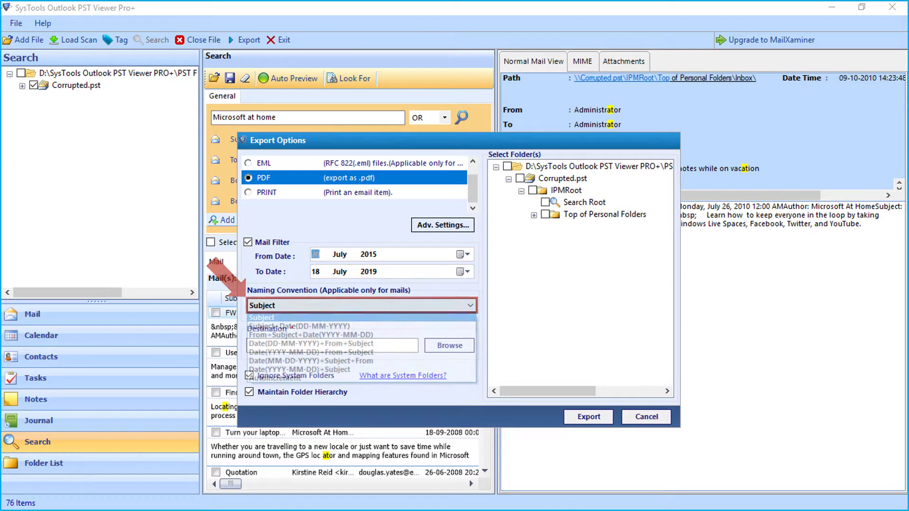
click(299, 326)
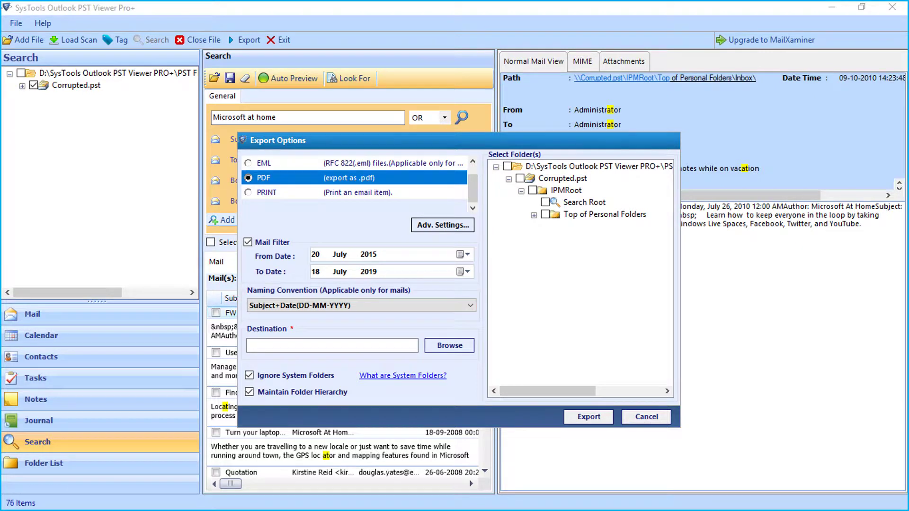
click(450, 346)
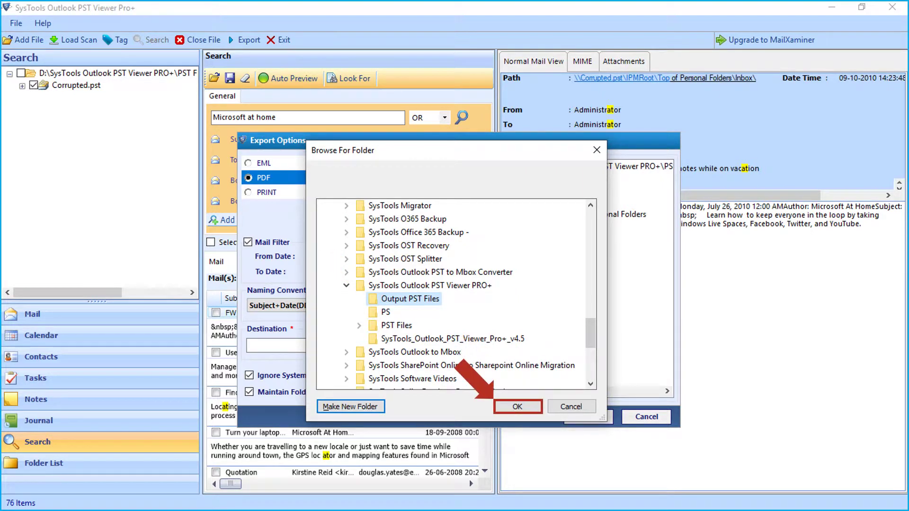
Set Output PST Files as the destination and switch the export format to PST
key(Return)
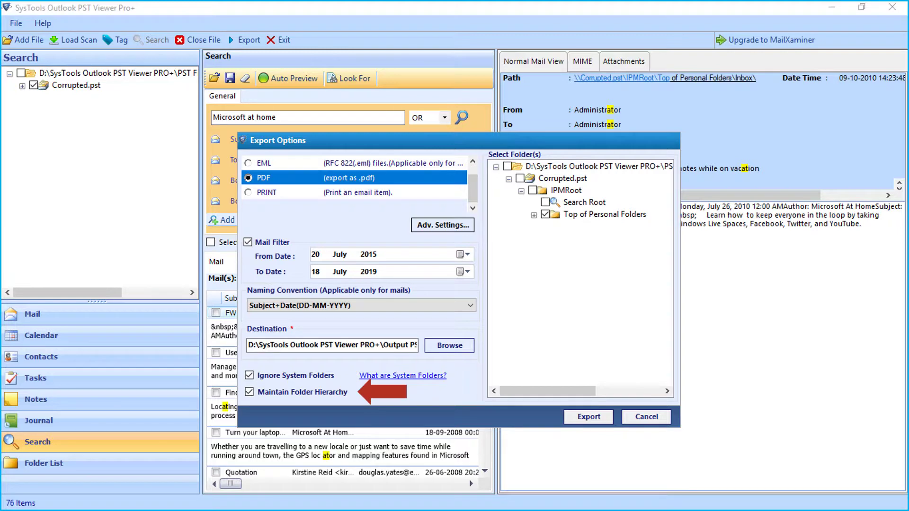
key(Up)
key(Up)
key(Up)
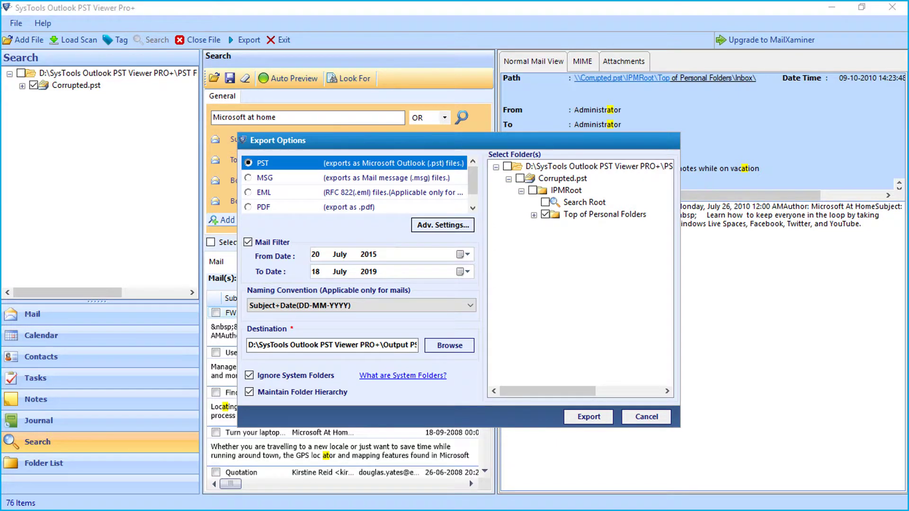
Export the 76 mails and save the export report as Export Report.csv
key(Return)
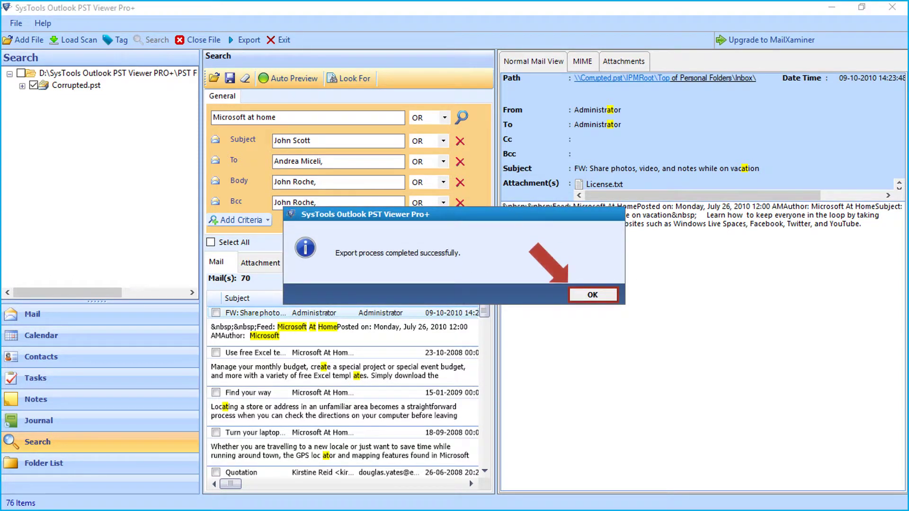
key(Return)
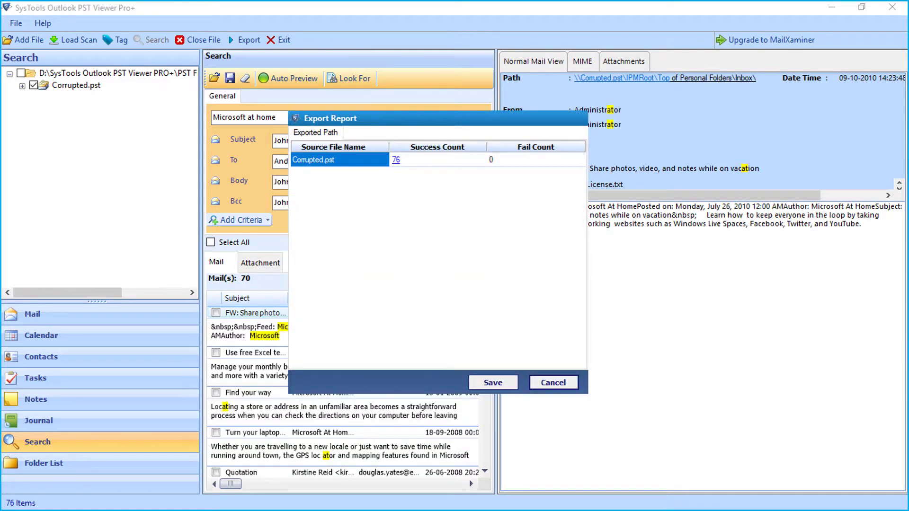
key(Return)
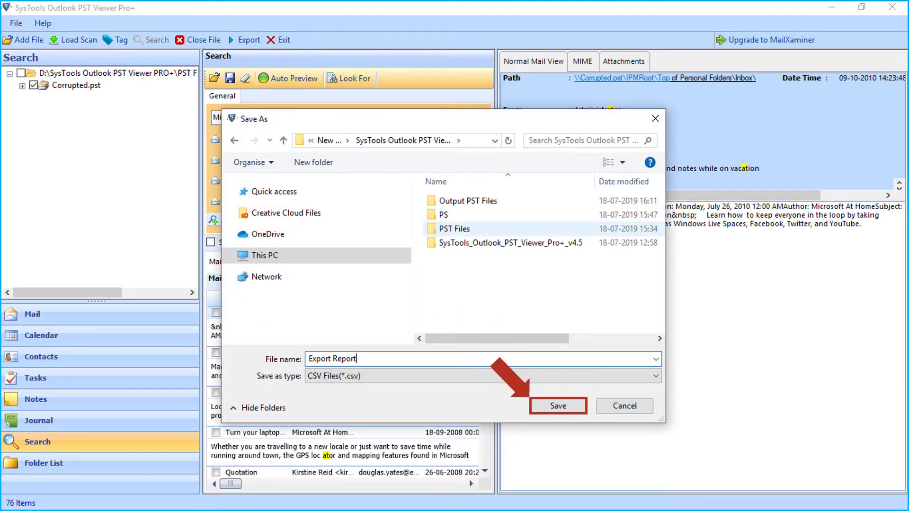
key(Return)
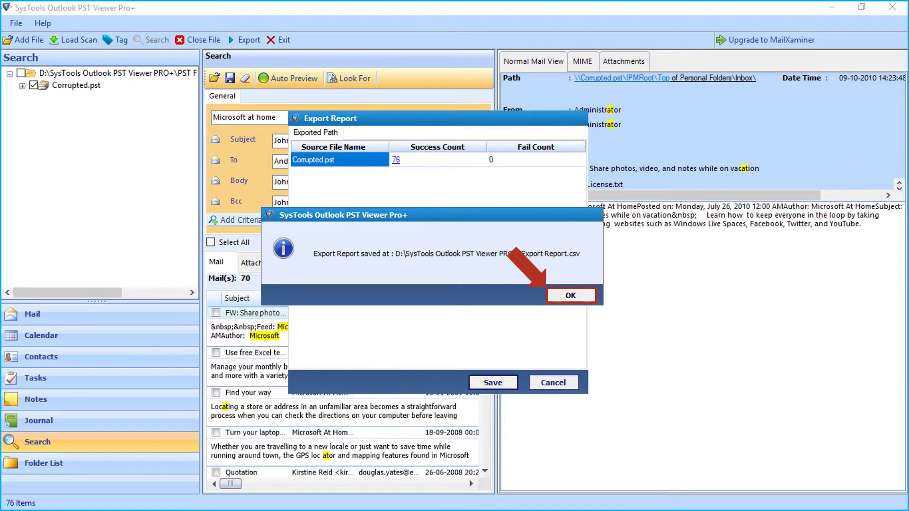
key(Return)
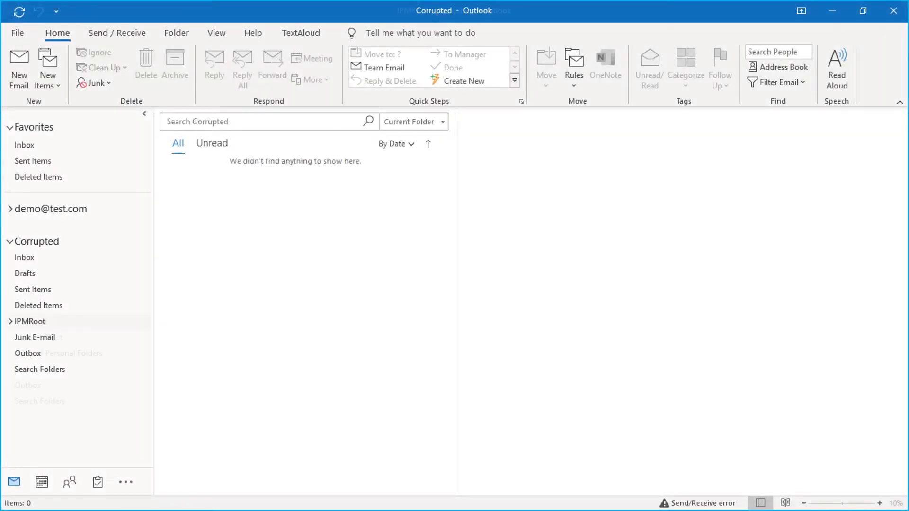
Expand IPMRoot to the recovered Inbox and open the 'FW: Gibson speaks to police about extortion claims' mail
double_click(31, 321)
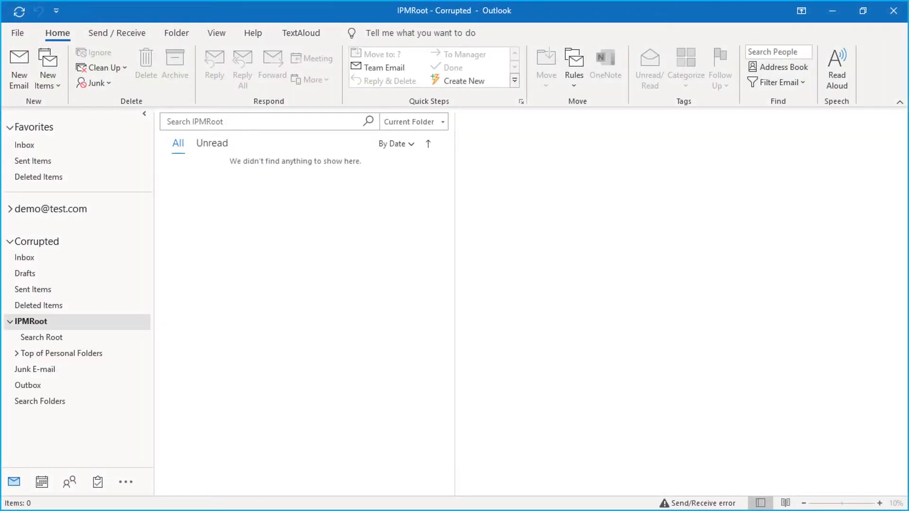
click(16, 353)
click(37, 401)
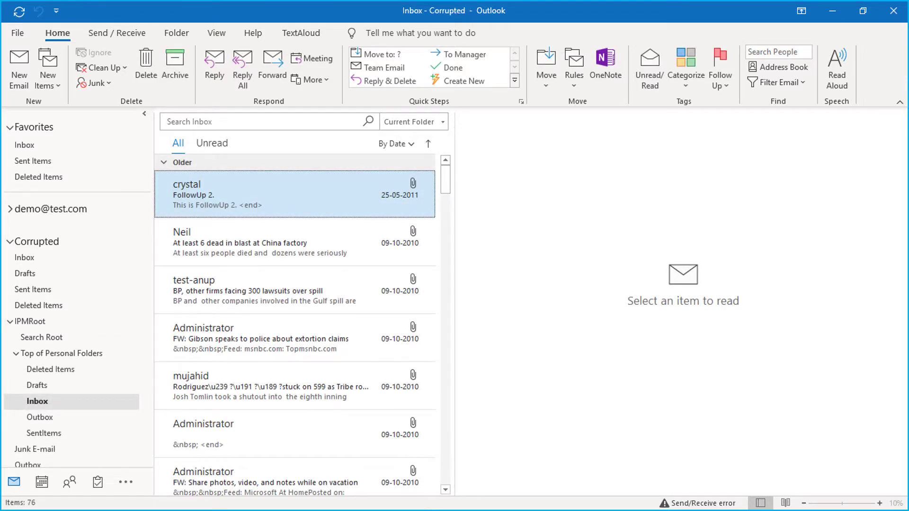
click(294, 338)
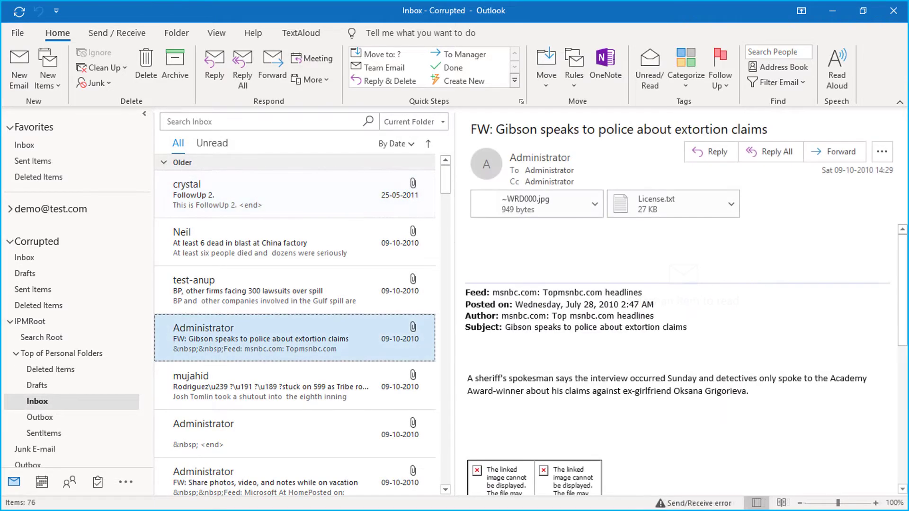